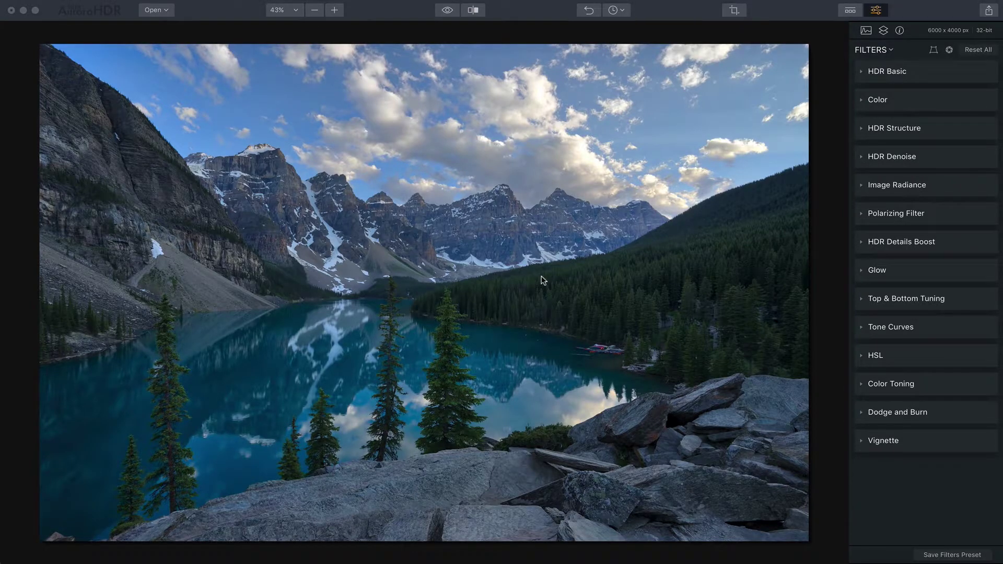
# In HDR Basic, set Temperature 14, Contrast 44, HDR Enhance 25 and Smart Tone 30
pyautogui.click(929, 71)
pyautogui.click(929, 71)
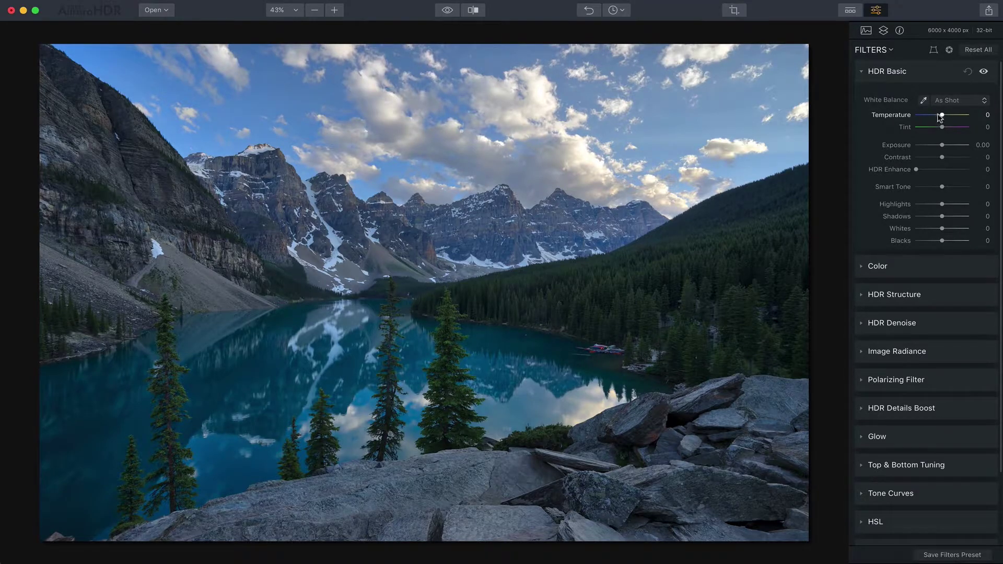
pyautogui.moveTo(937, 114); pyautogui.dragTo(941, 115)
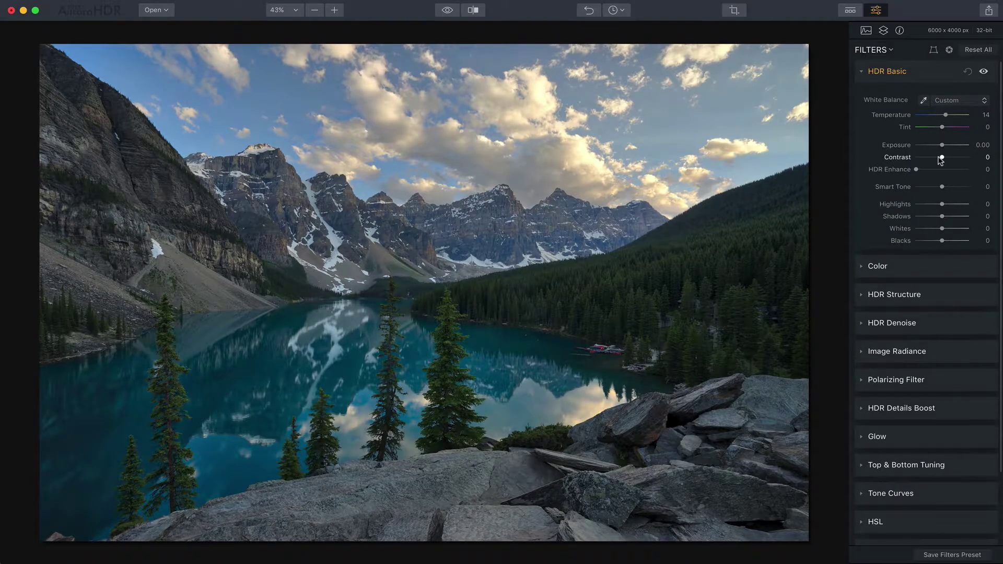
pyautogui.moveTo(939, 160); pyautogui.dragTo(951, 160)
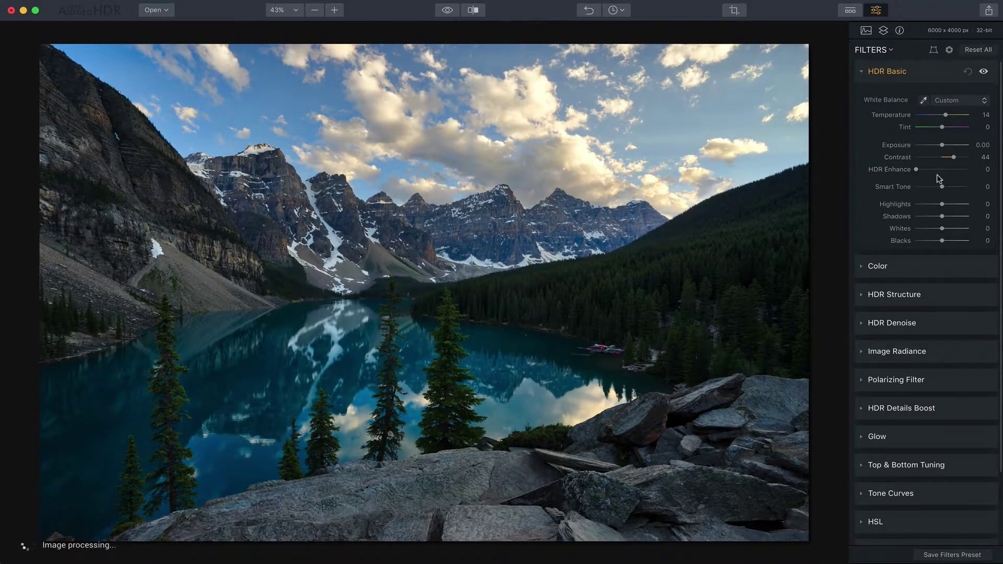
pyautogui.moveTo(914, 171); pyautogui.dragTo(922, 170)
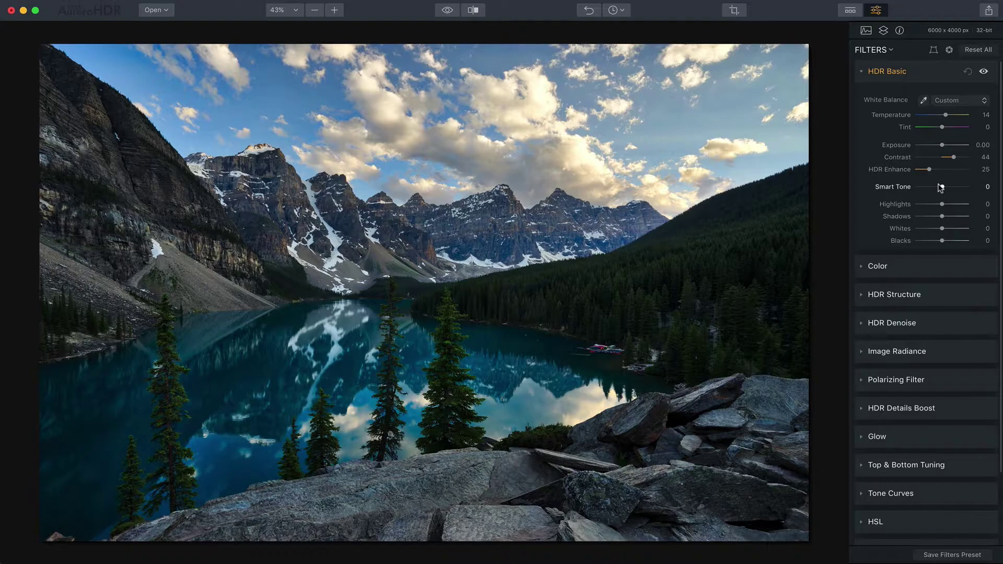
pyautogui.moveTo(940, 186); pyautogui.dragTo(947, 189)
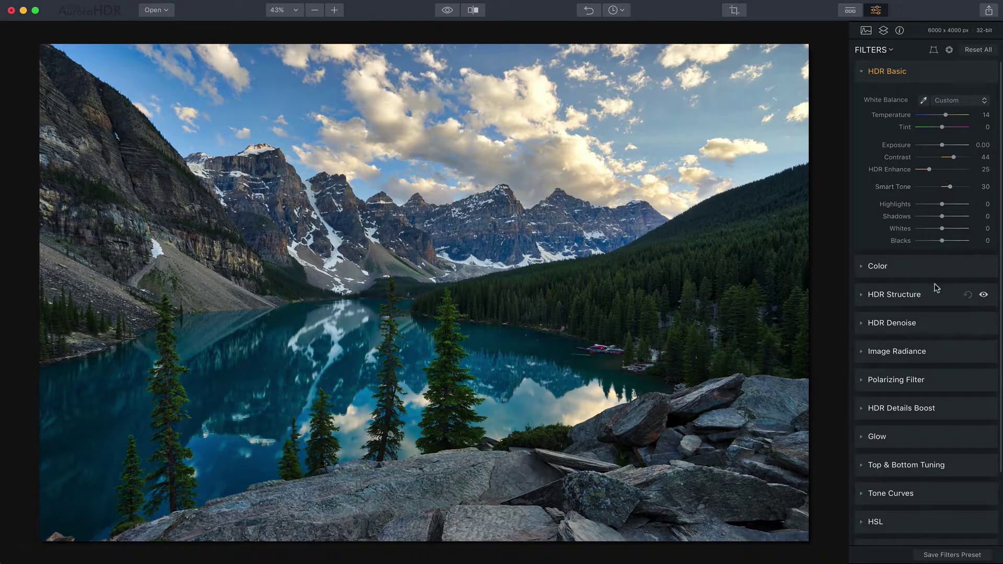
# Raise Color Vibrance to 7 and expand the Dodge and Burn section below
pyautogui.click(920, 267)
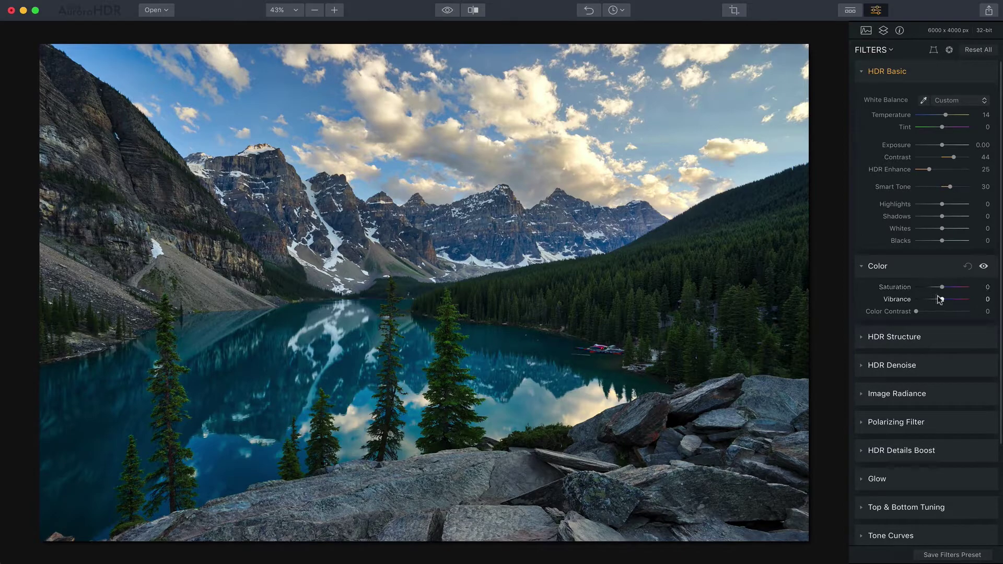
pyautogui.moveTo(940, 299); pyautogui.dragTo(941, 299)
pyautogui.scroll(-5, 929, 325)
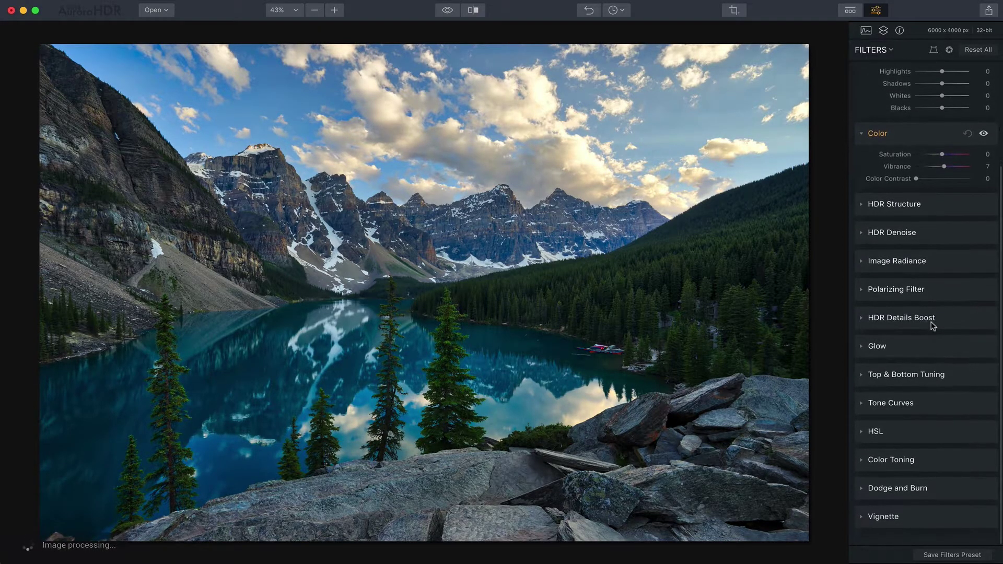
pyautogui.click(935, 487)
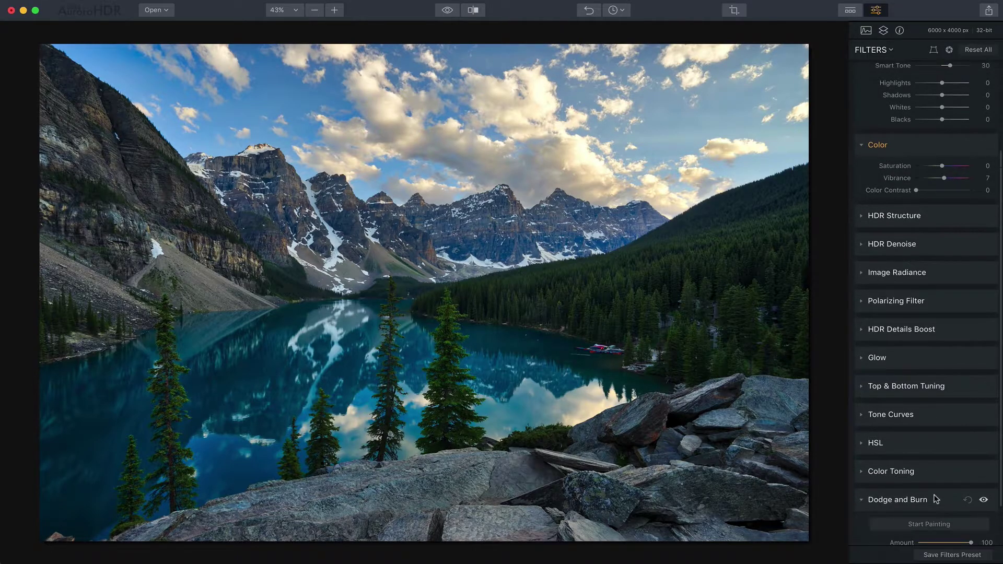
pyautogui.scroll(-2, 935, 499)
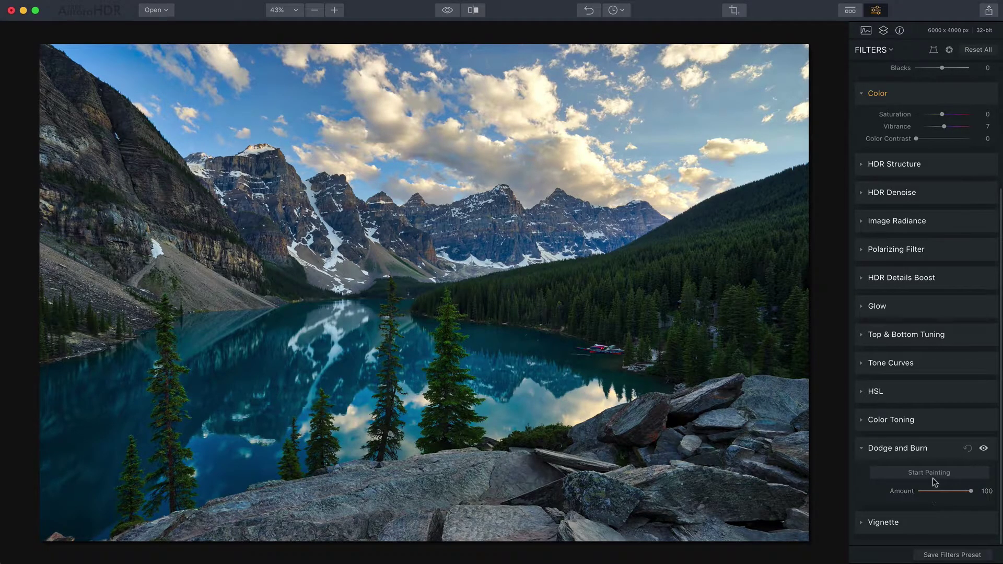
# Paint the right-hand forest with a Darken brush at Strength 30, then compare the effect off and on
pyautogui.click(935, 473)
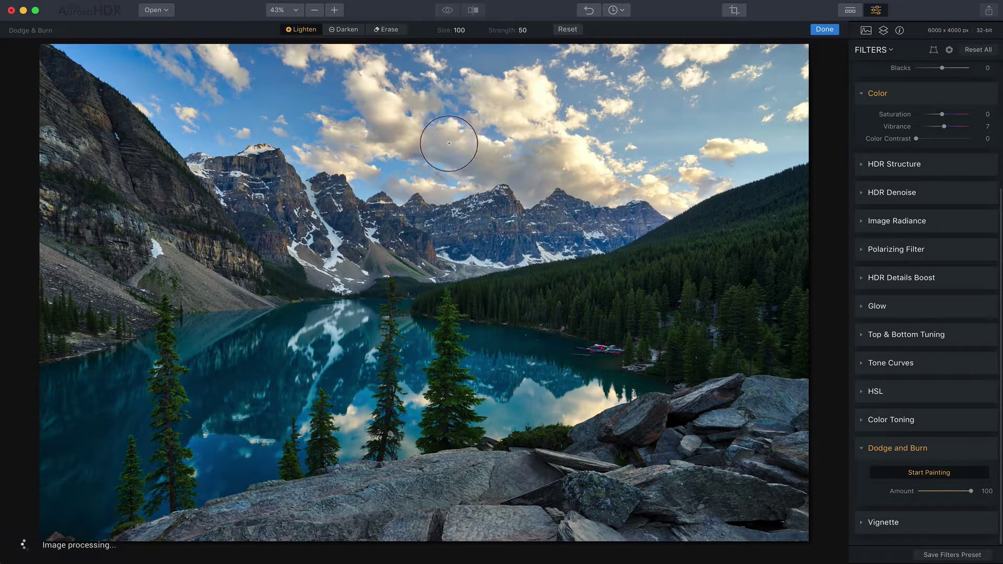
pyautogui.click(338, 30)
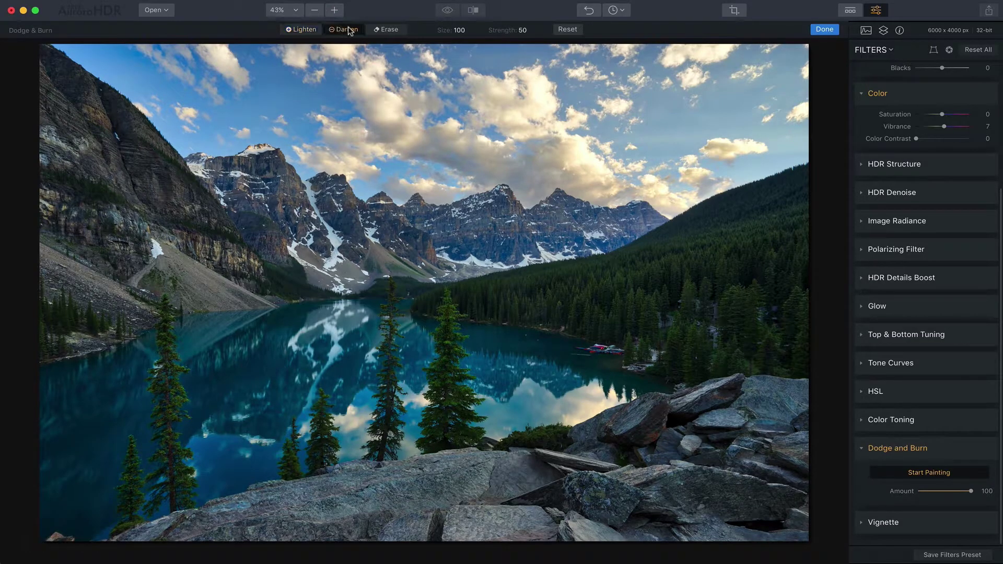
pyautogui.moveTo(500, 31); pyautogui.dragTo(491, 33)
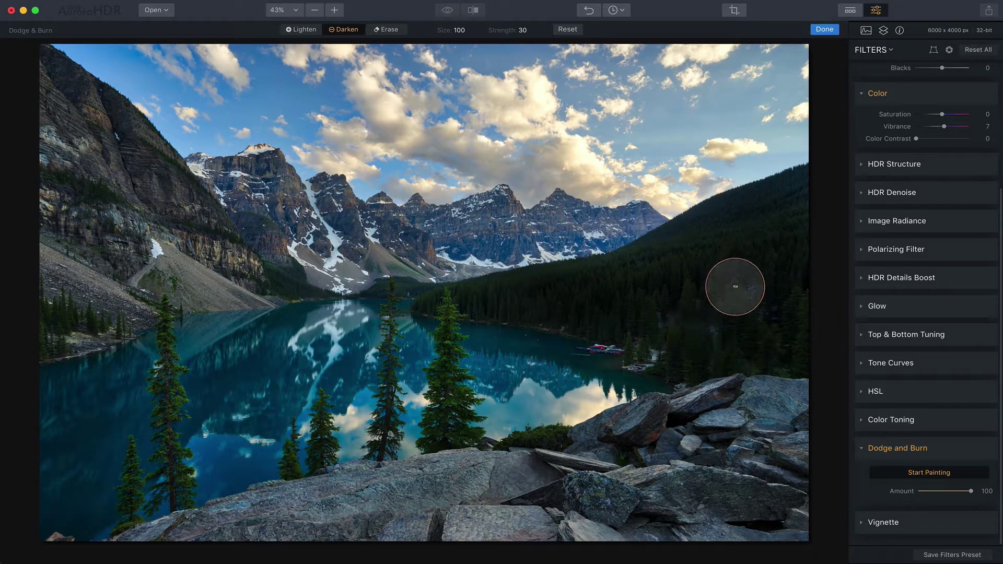
pyautogui.click(822, 31)
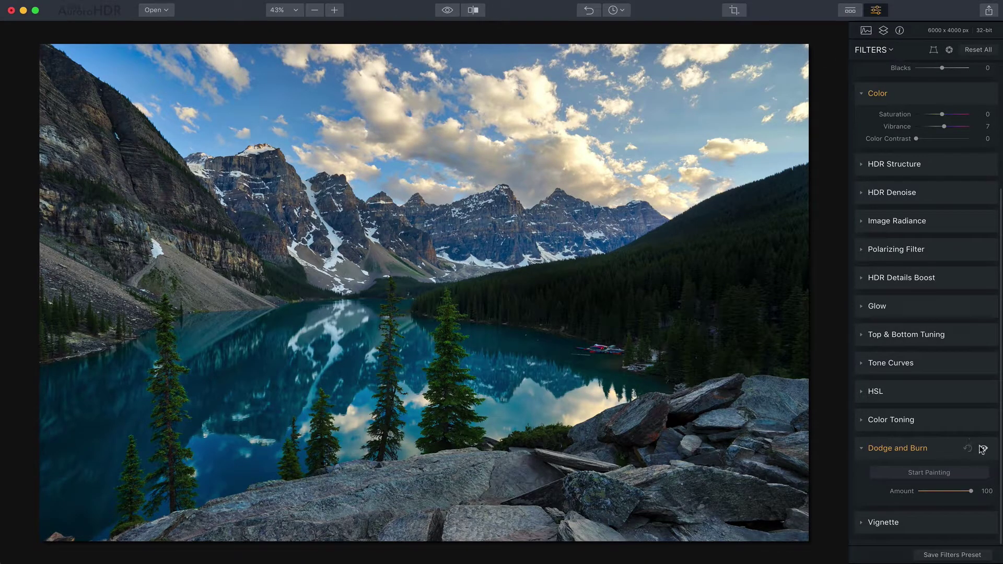
pyautogui.click(982, 448)
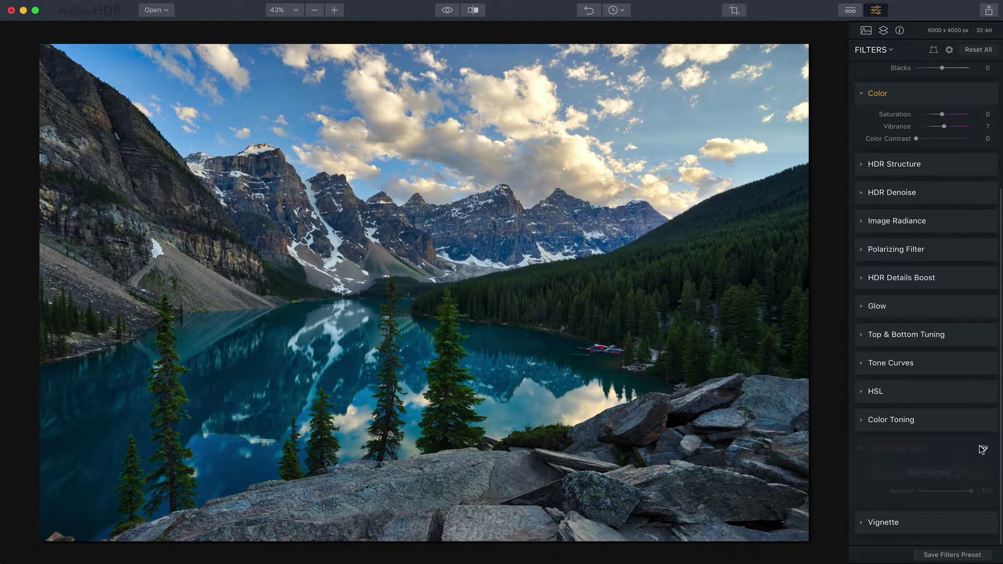
pyautogui.click(982, 448)
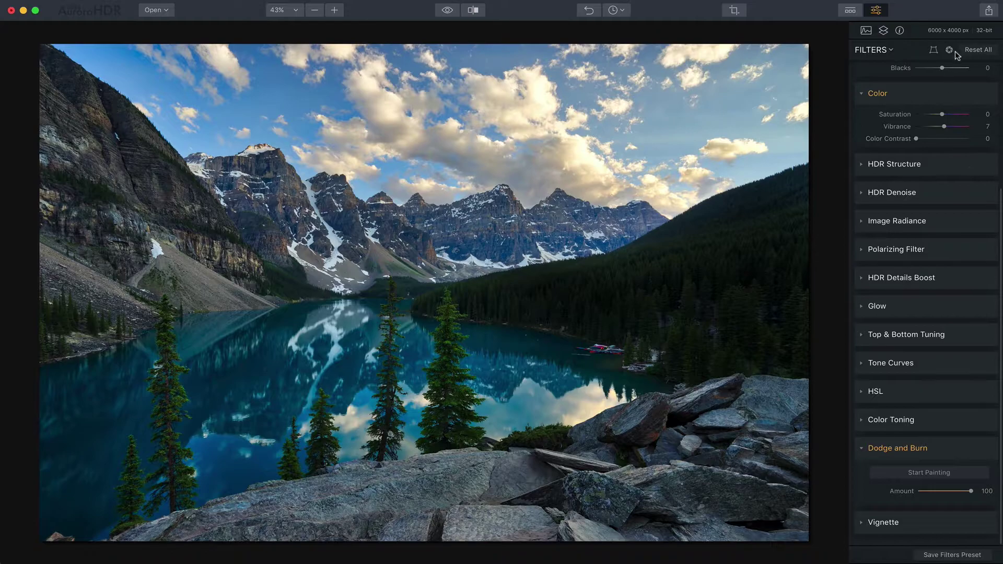
# Add adjustment Layer 0 with HDR Denoise Amount 24 and open its mask for brushing
pyautogui.click(882, 31)
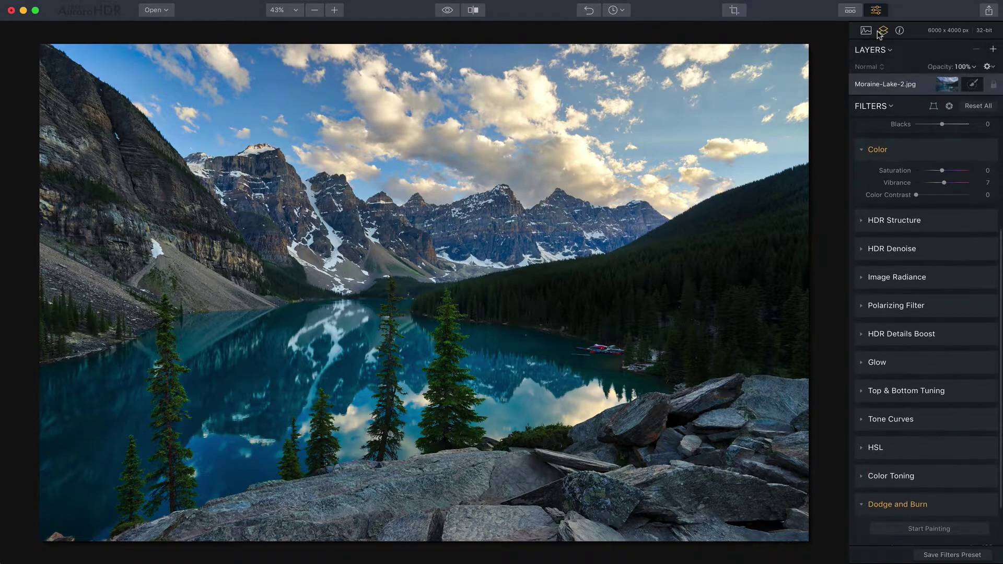
pyautogui.click(988, 50)
pyautogui.click(943, 58)
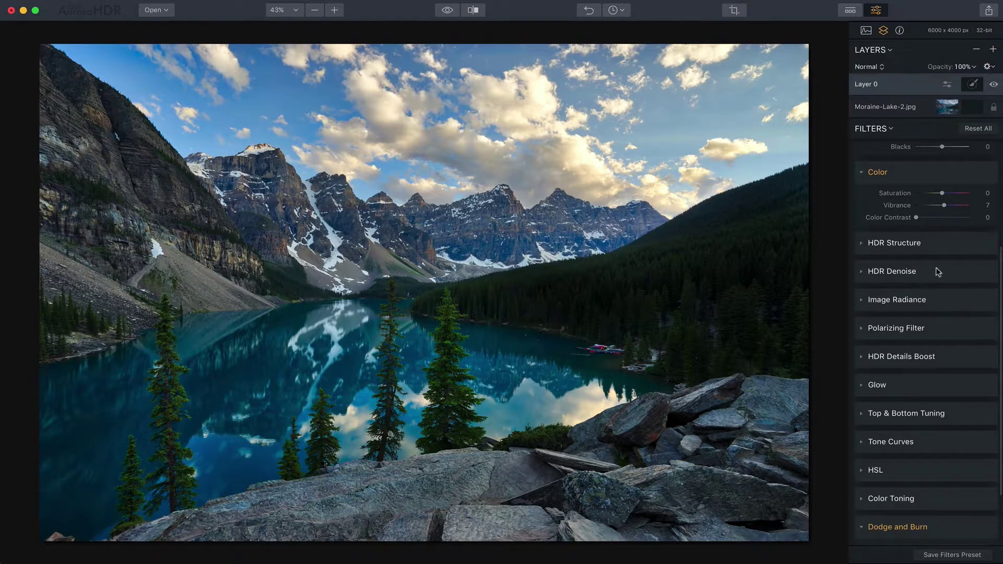
pyautogui.click(926, 271)
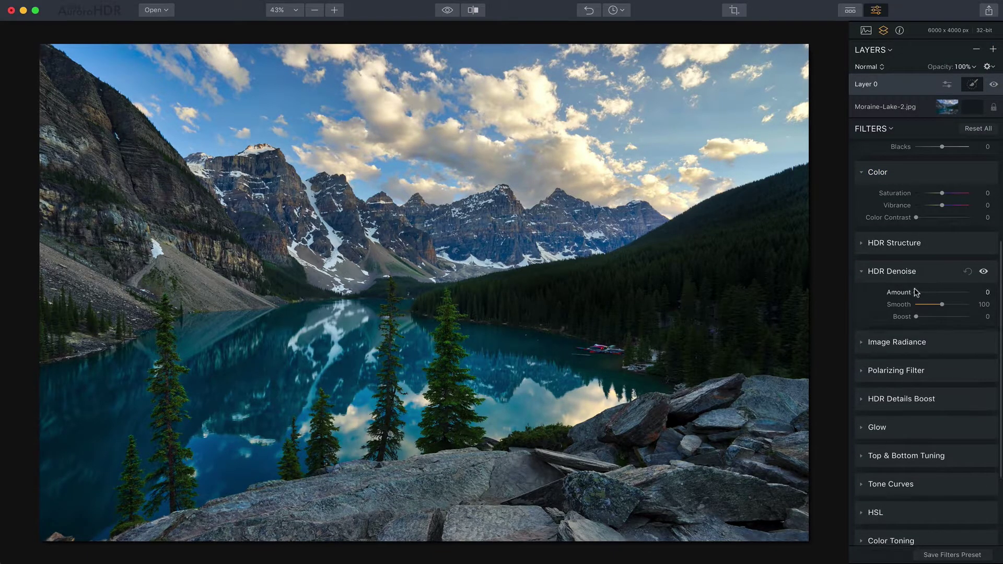
pyautogui.moveTo(915, 292); pyautogui.dragTo(928, 292)
pyautogui.click(971, 84)
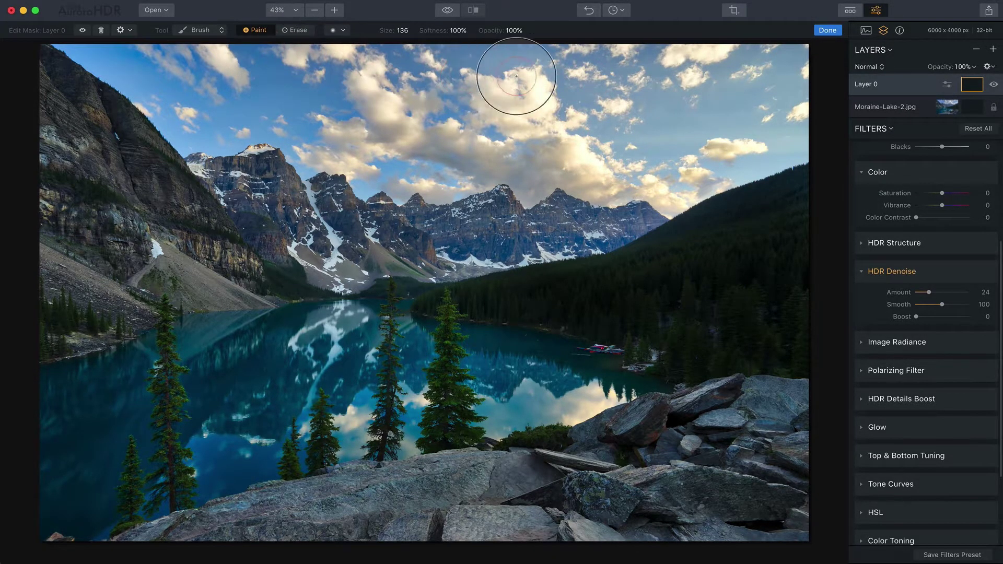
# Brush Layer 0's mask across the whole sky, check it with the red overlay, and finish
pyautogui.moveTo(633, 79)
pyautogui.mouseDown()
pyautogui.moveTo(792, 78)
pyautogui.moveTo(751, 148)
pyautogui.moveTo(783, 135)
pyautogui.mouseUp()
pyautogui.moveTo(535, 178)
pyautogui.mouseDown()
pyautogui.moveTo(492, 167)
pyautogui.moveTo(578, 143)
pyautogui.moveTo(527, 118)
pyautogui.moveTo(681, 115)
pyautogui.moveTo(512, 90)
pyautogui.moveTo(769, 71)
pyautogui.moveTo(779, 59)
pyautogui.moveTo(365, 77)
pyautogui.moveTo(447, 130)
pyautogui.moveTo(386, 159)
pyautogui.moveTo(446, 169)
pyautogui.moveTo(384, 166)
pyautogui.moveTo(266, 117)
pyautogui.moveTo(240, 117)
pyautogui.moveTo(323, 96)
pyautogui.moveTo(291, 73)
pyautogui.moveTo(199, 71)
pyautogui.moveTo(44, 46)
pyautogui.moveTo(196, 100)
pyautogui.moveTo(275, 115)
pyautogui.moveTo(220, 74)
pyautogui.moveTo(424, 87)
pyautogui.moveTo(92, 51)
pyautogui.moveTo(785, 136)
pyautogui.moveTo(717, 164)
pyautogui.moveTo(790, 111)
pyautogui.moveTo(793, 47)
pyautogui.moveTo(448, 67)
pyautogui.mouseUp()
pyautogui.click(82, 30)
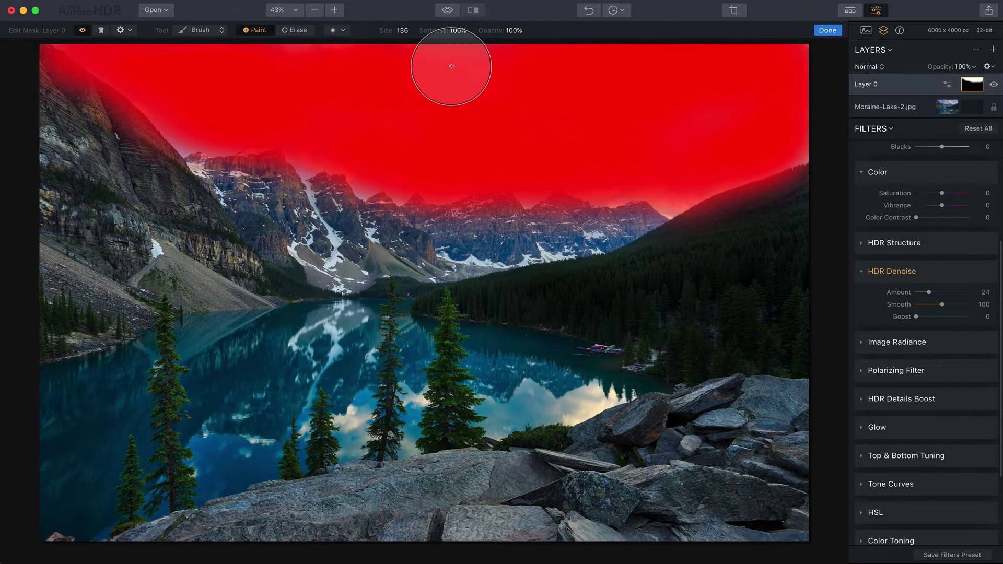
pyautogui.click(81, 31)
pyautogui.click(81, 31)
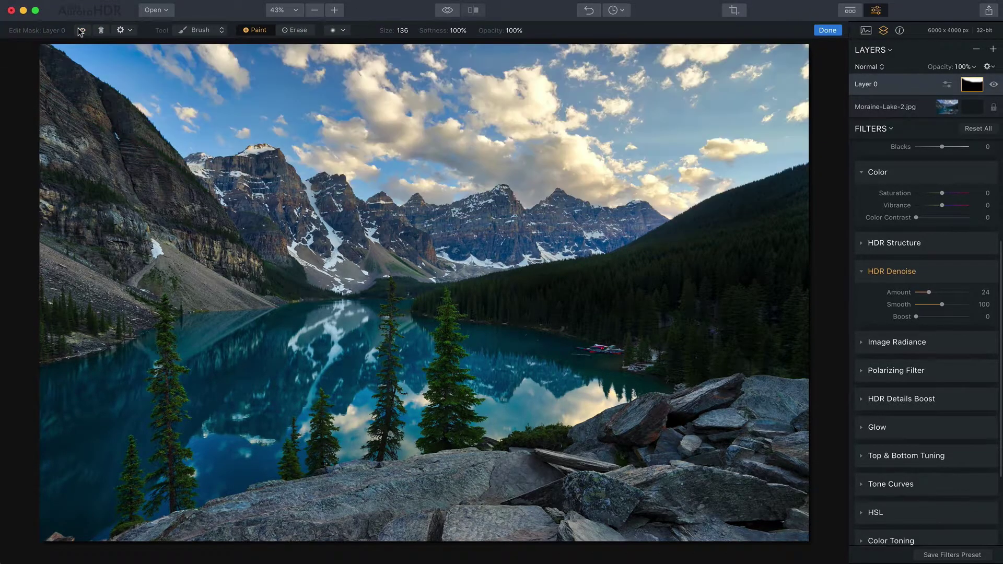
pyautogui.click(827, 30)
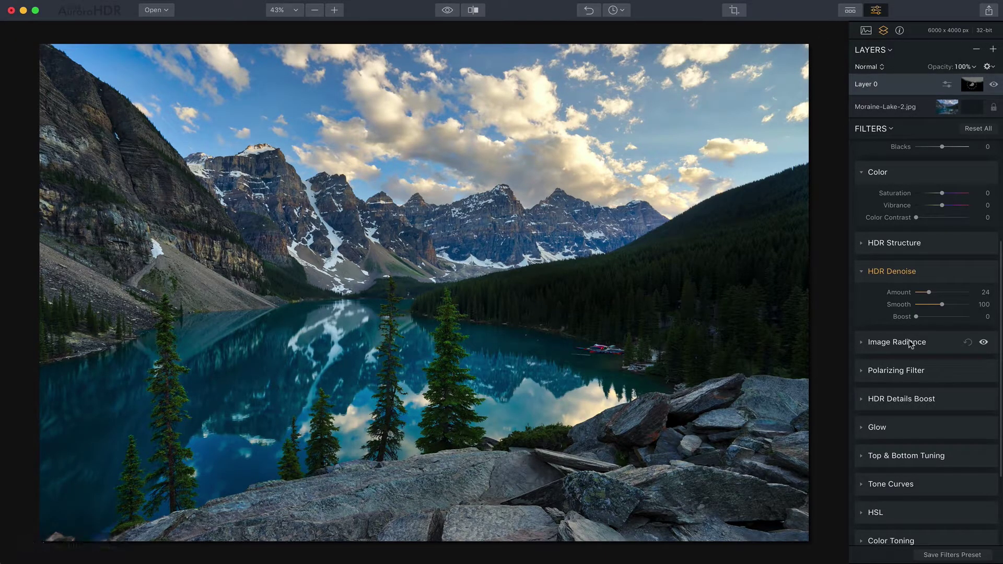
# Warm the sky layer by setting Layer 0's HDR Basic Temperature to 6
pyautogui.scroll(2, 920, 275)
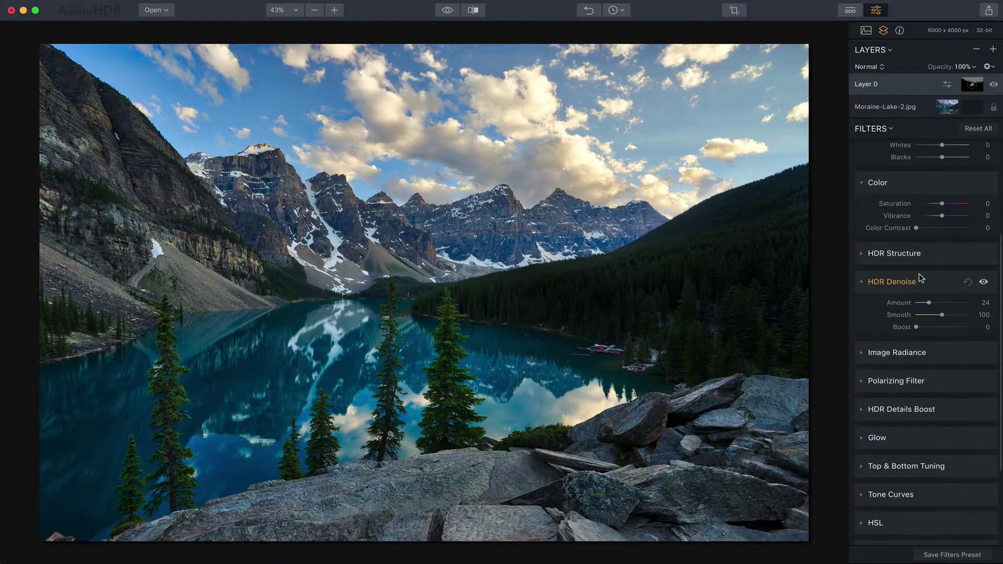
pyautogui.scroll(5, 919, 274)
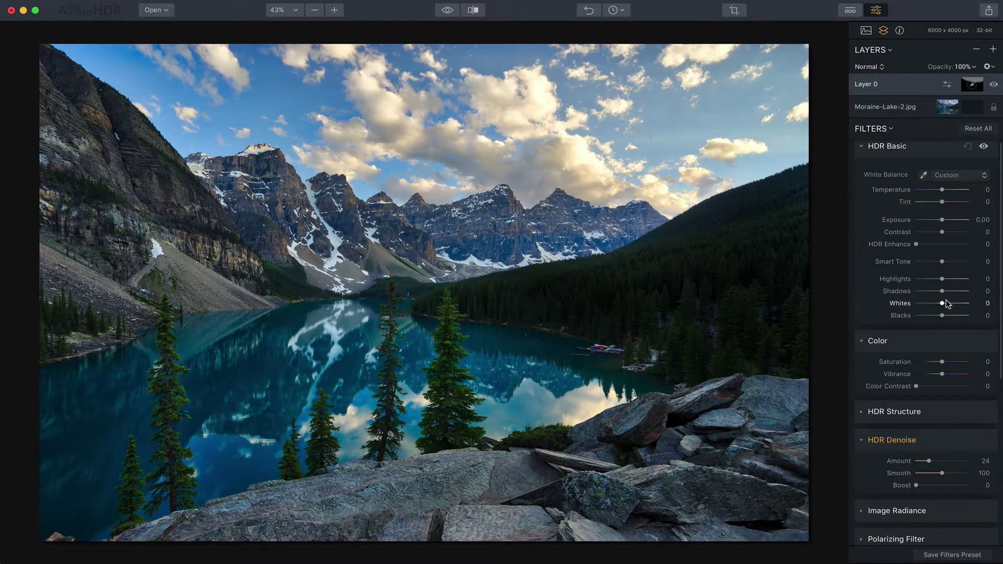
pyautogui.scroll(1, 944, 295)
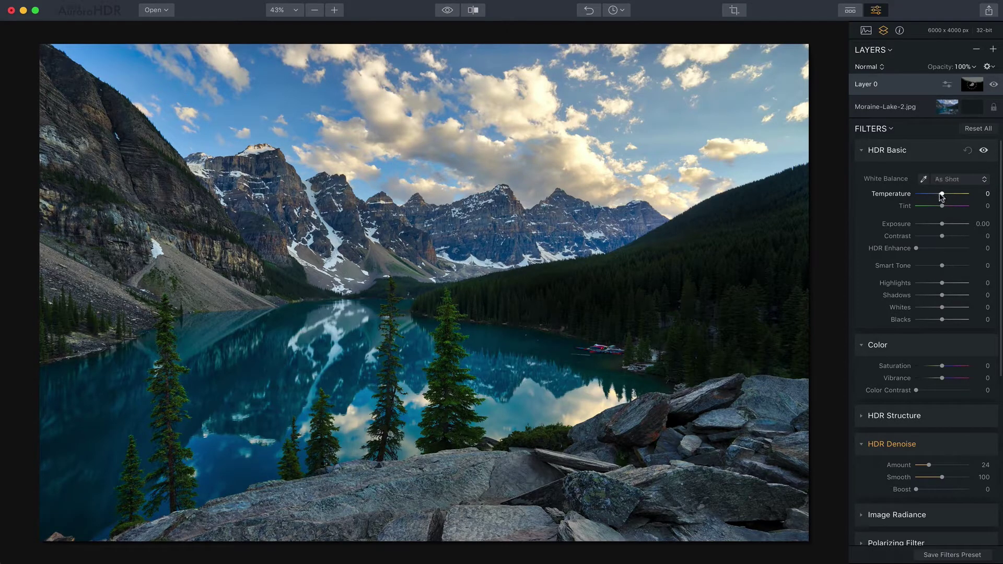
pyautogui.moveTo(941, 196); pyautogui.dragTo(945, 202)
# Turn Layer 0's HDR Basic off and back on to compare the sky warming
pyautogui.click(983, 150)
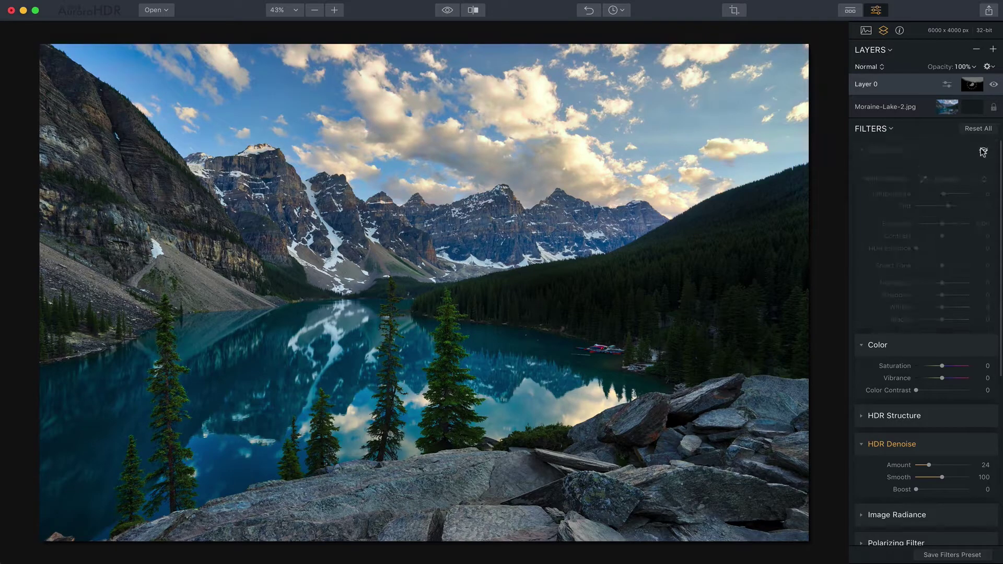
pyautogui.click(983, 150)
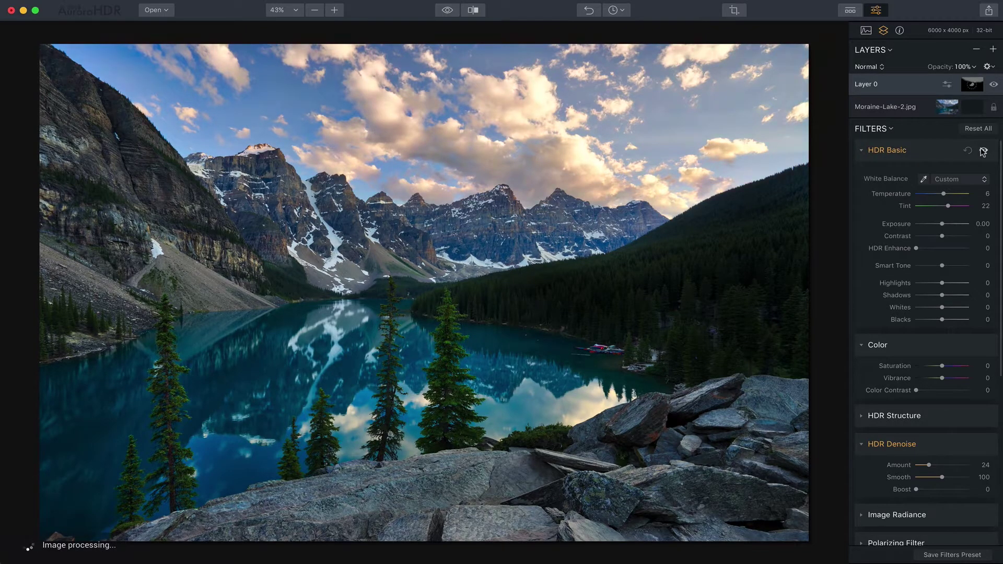